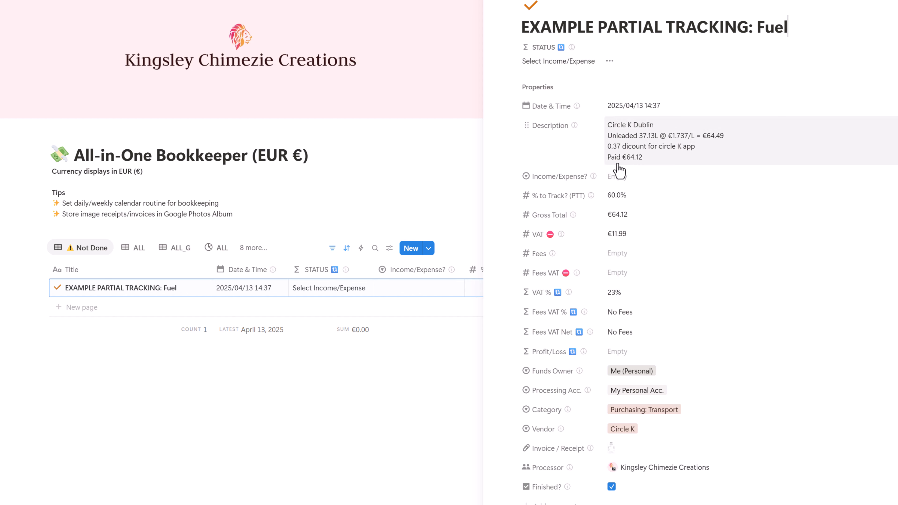
- Set the fuel record's Income/Expense? property to Expense, clear the selection, and set it to Expense again
click(638, 177)
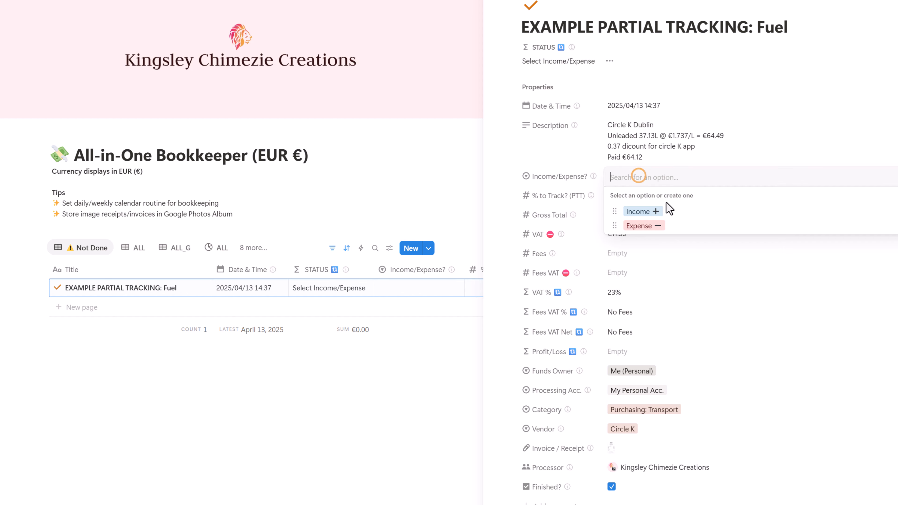
click(687, 226)
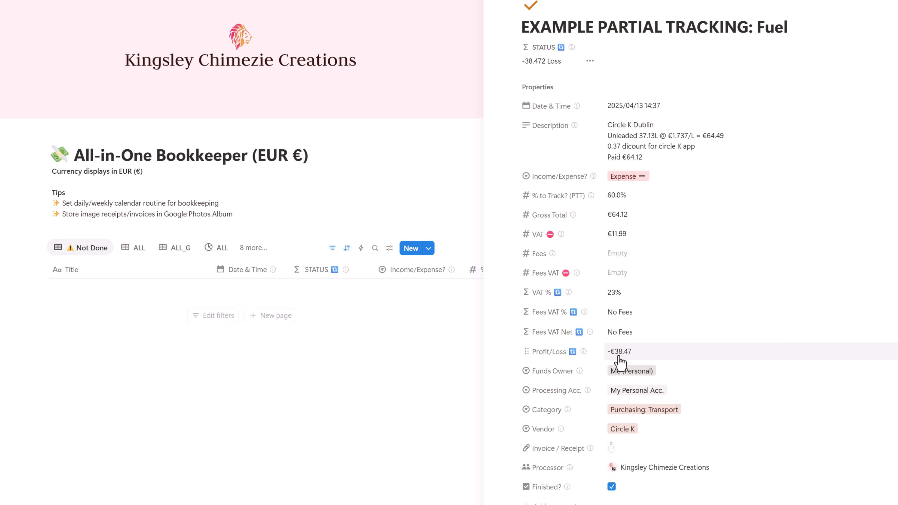
click(638, 176)
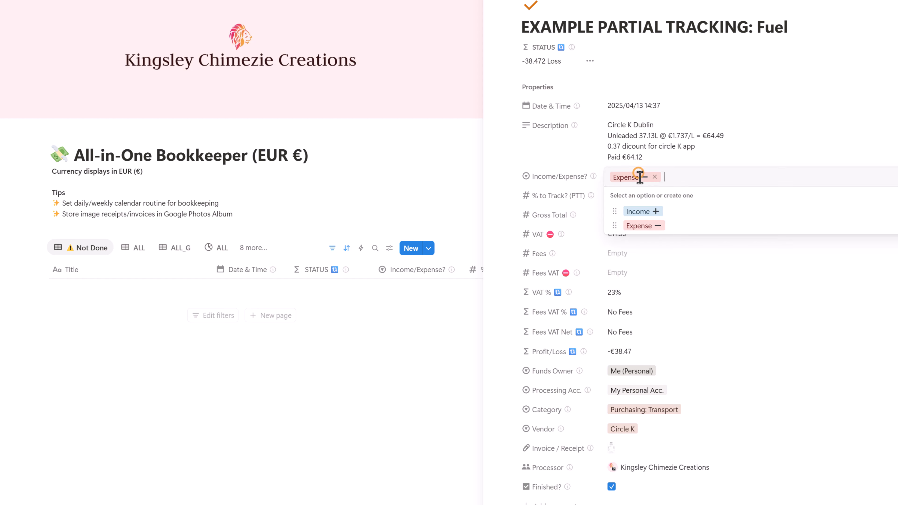
click(655, 177)
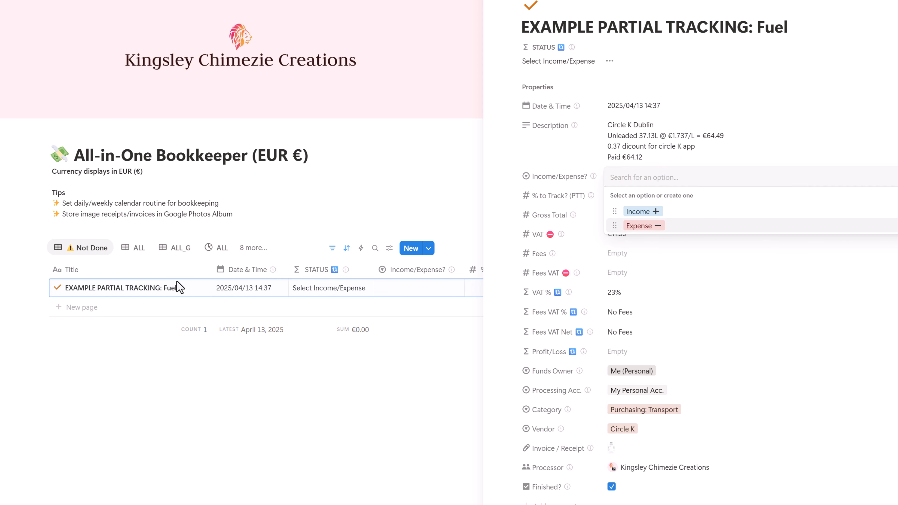
click(675, 226)
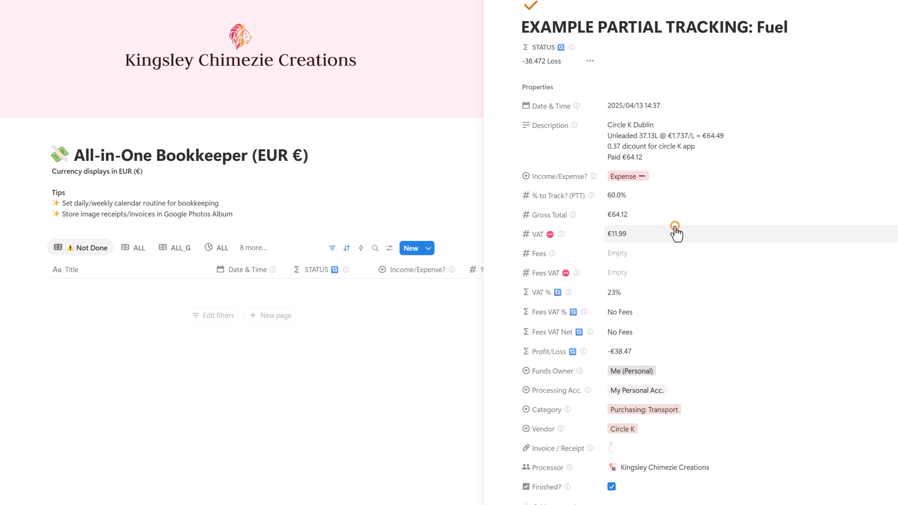
- Examine the fuel record's % to Track? (PTT) property and its description, leaving the value as it is
drag(708, 228, 592, 108)
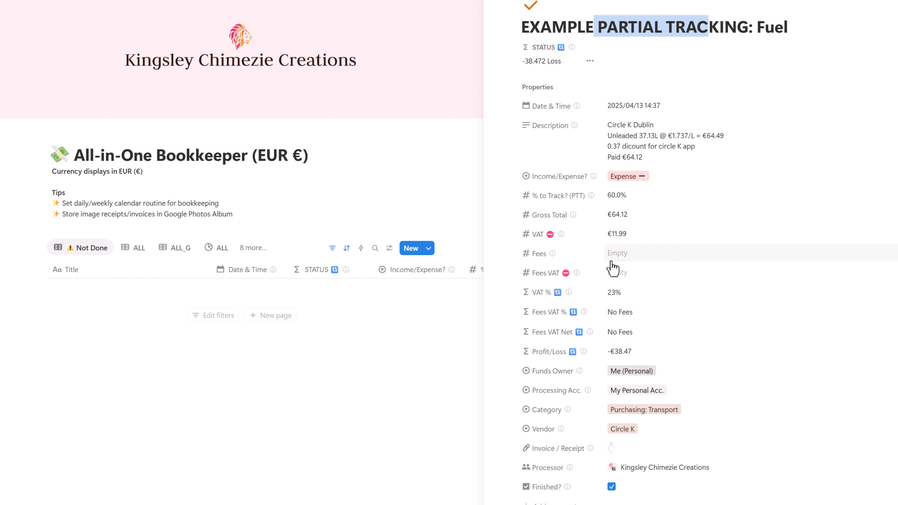
click(616, 195)
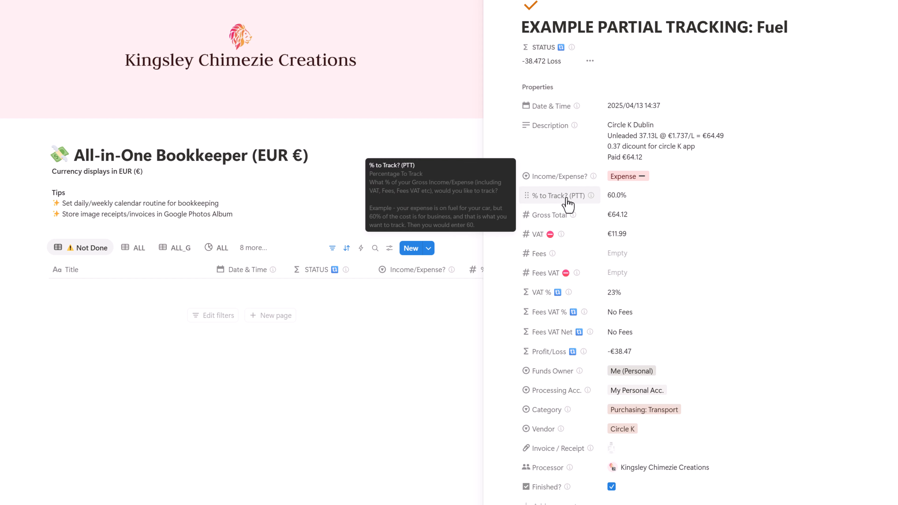
click(507, 233)
mouse_move(590, 196)
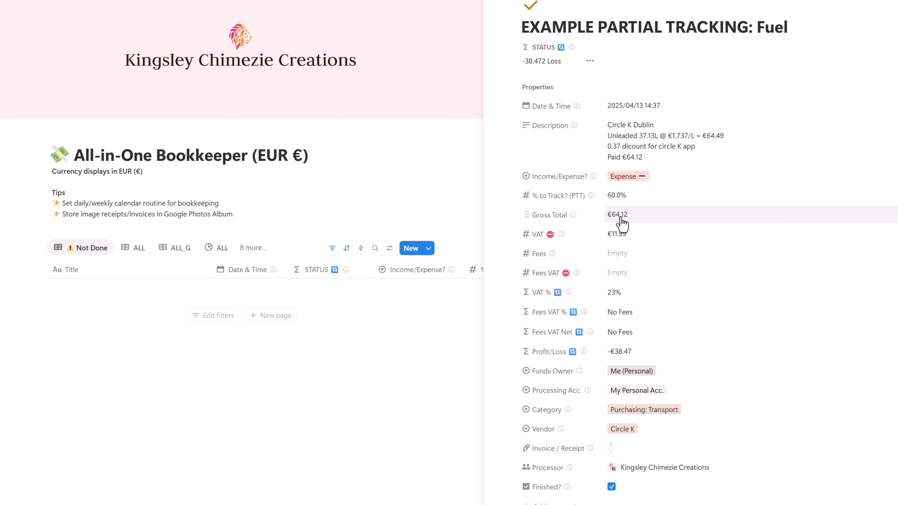
click(617, 195)
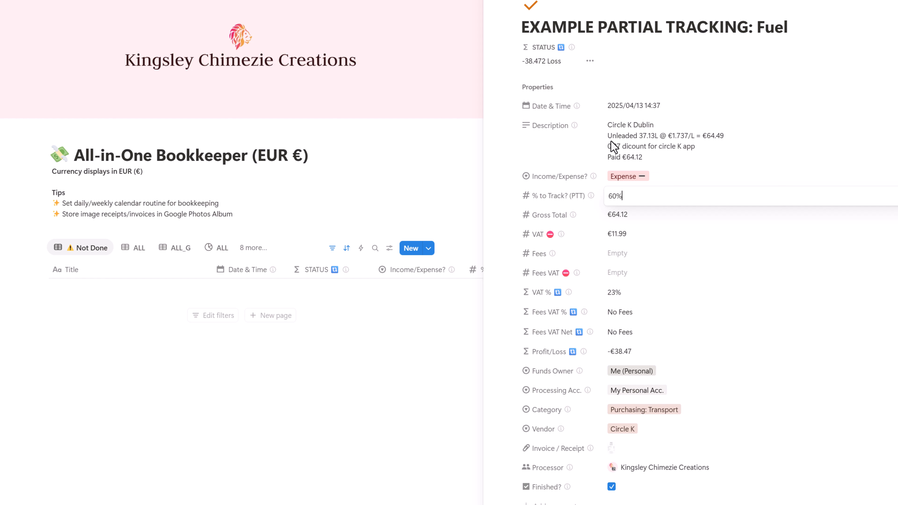
click(623, 141)
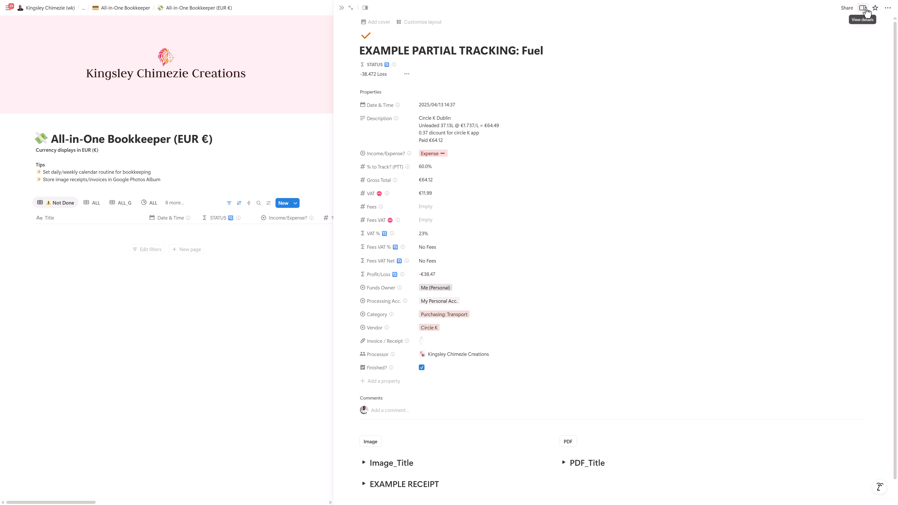
- Show the record's additional details and compare the PTT amounts with the Gross Total, VAT and Fees properties
click(863, 8)
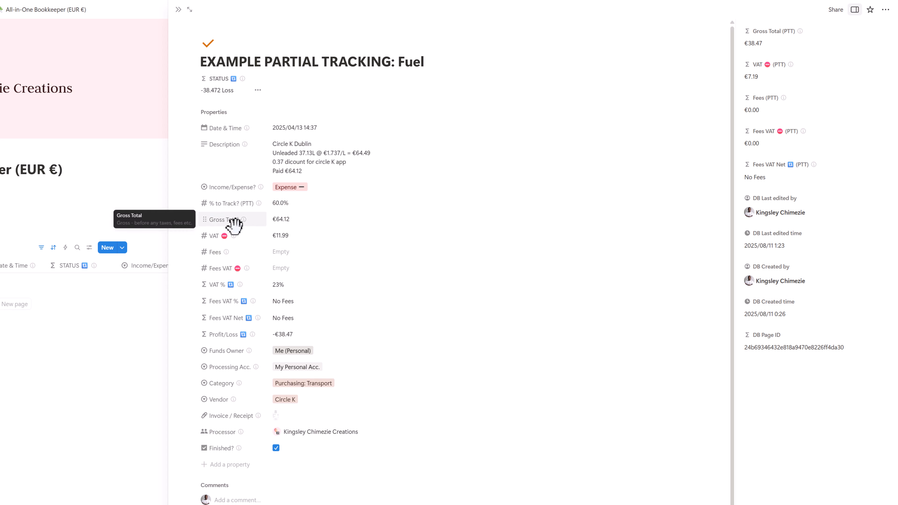
mouse_move(226, 243)
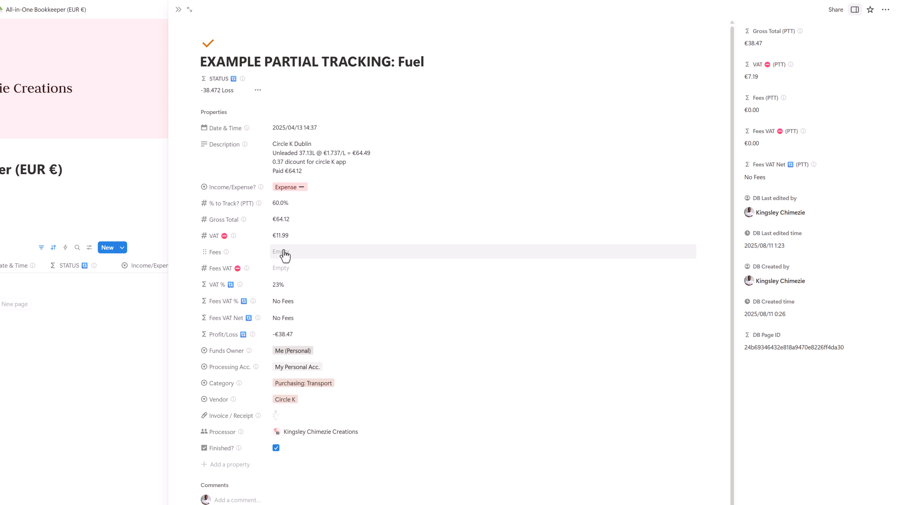
mouse_move(232, 288)
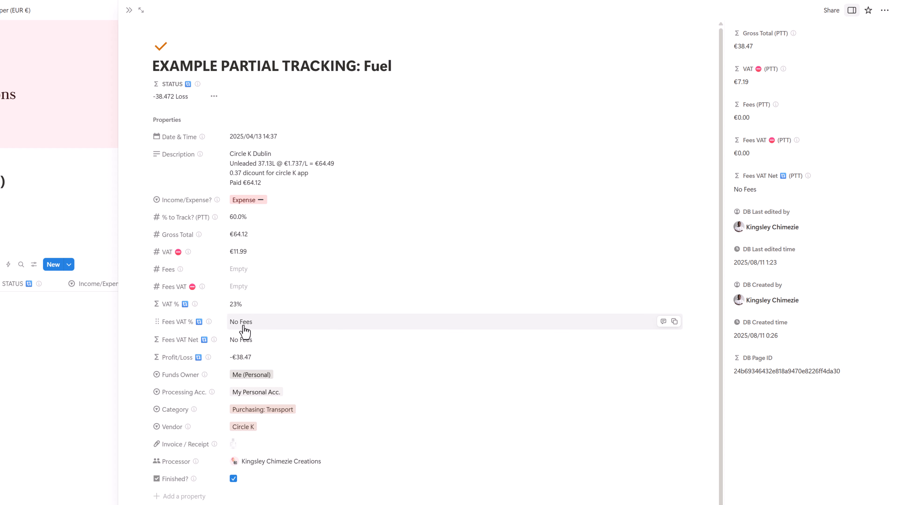
- Try a value of 2 in the record's Fees property and clear it again
click(250, 271)
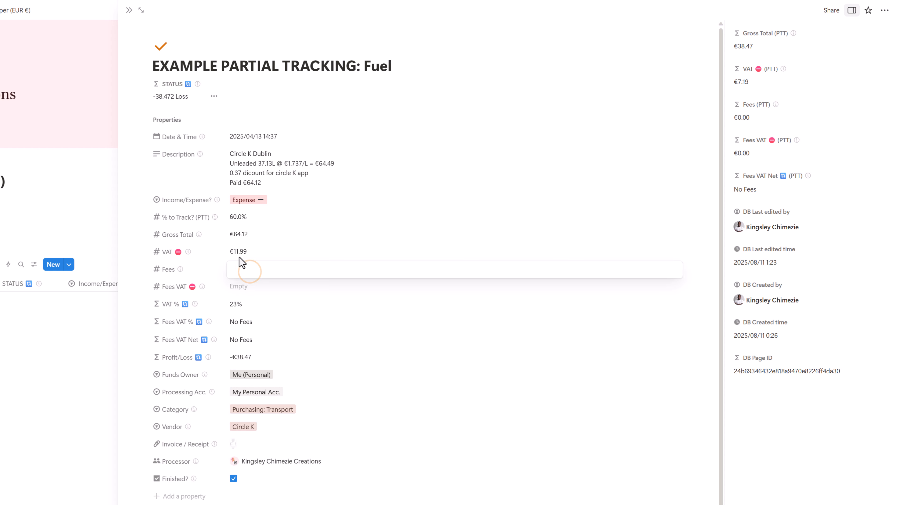
text(2)
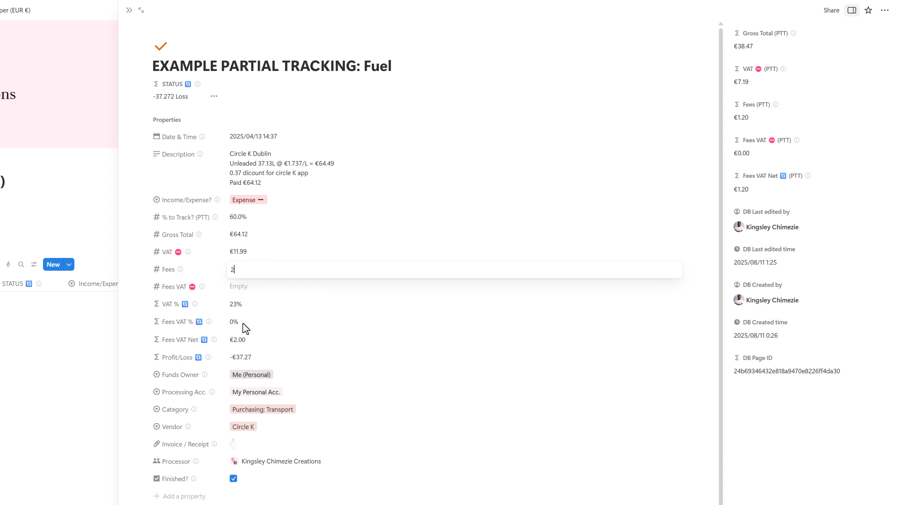
key(BackSpace)
key(Escape)
- Review the available Funds Owner options for the fuel record without changing the selection
click(259, 375)
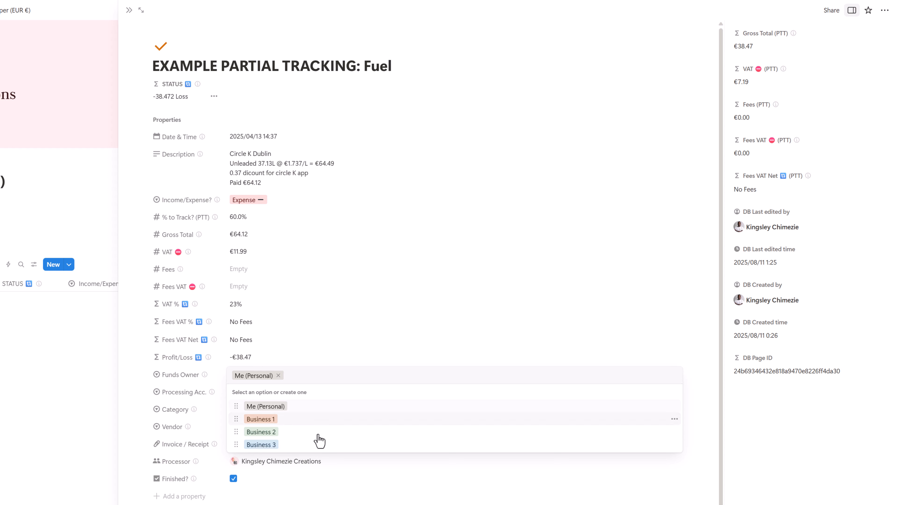
click(213, 384)
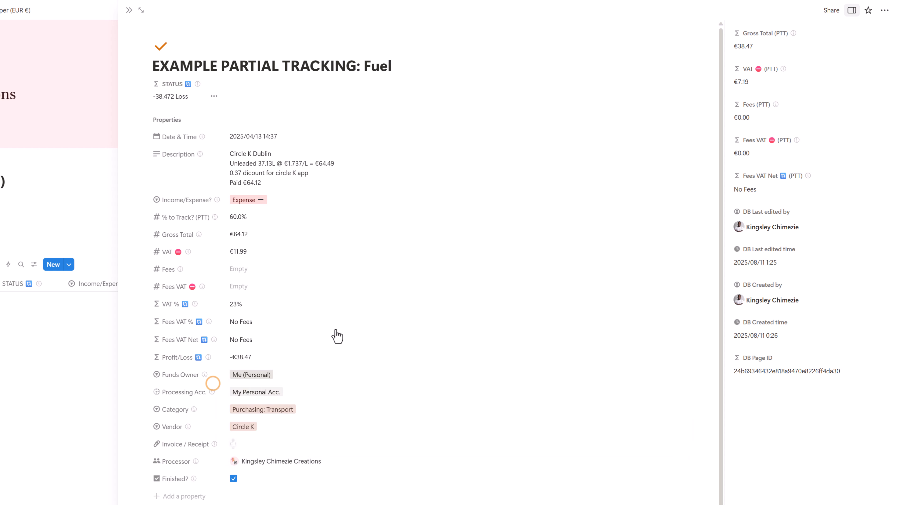
click(258, 382)
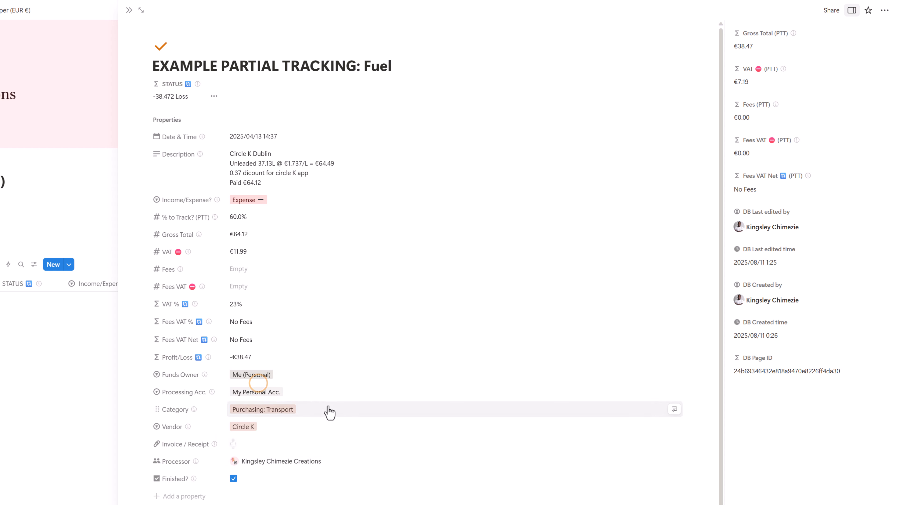
click(334, 372)
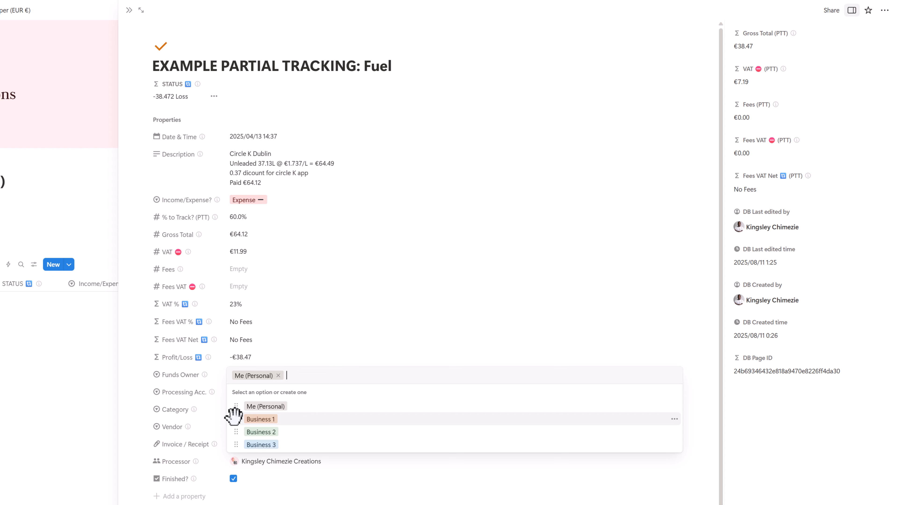
click(206, 394)
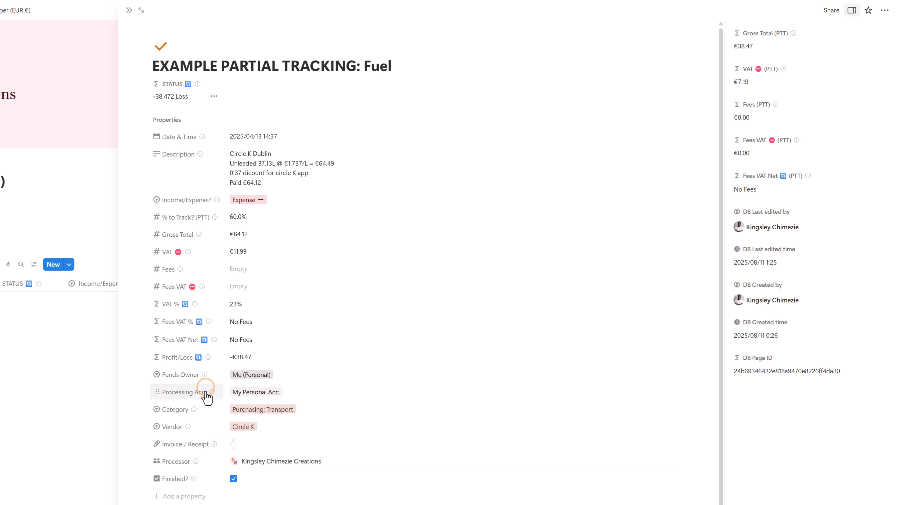
- Review the Processing Acc. options and the edit settings of the My Personal Acc. option, leaving them as they are
click(298, 391)
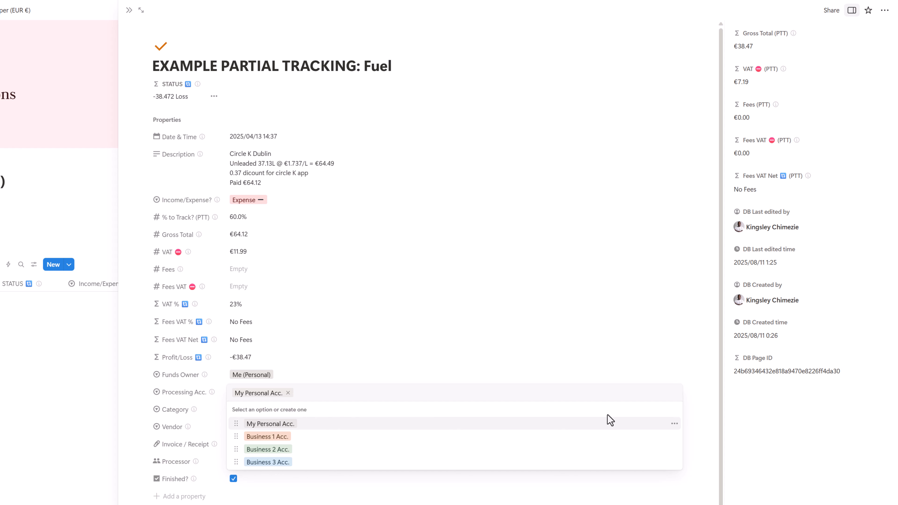
click(674, 424)
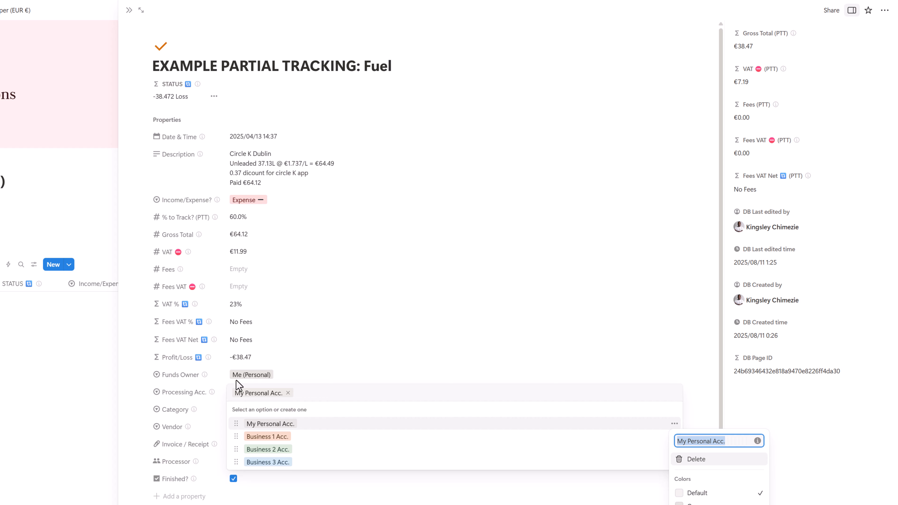
key(Escape)
key(Escape)
- Review the Category and Vendor options of the fuel record without changing either selection
click(274, 410)
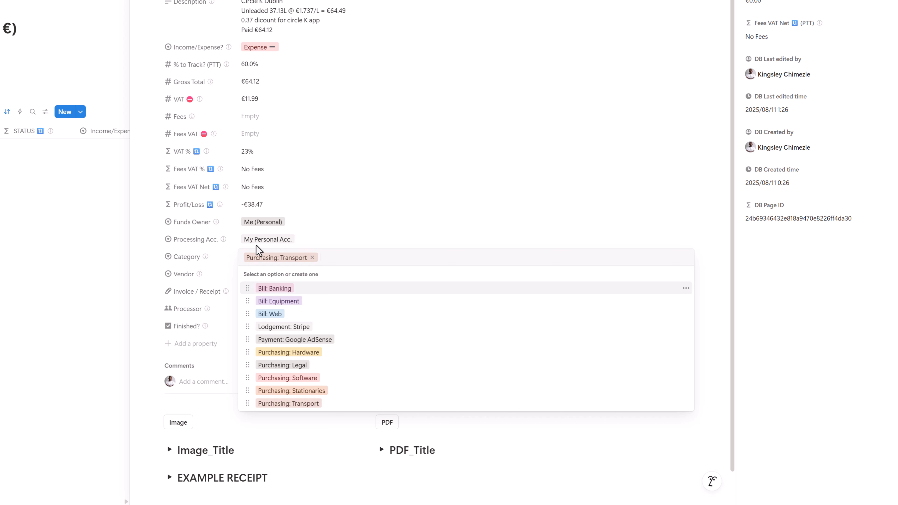
click(206, 258)
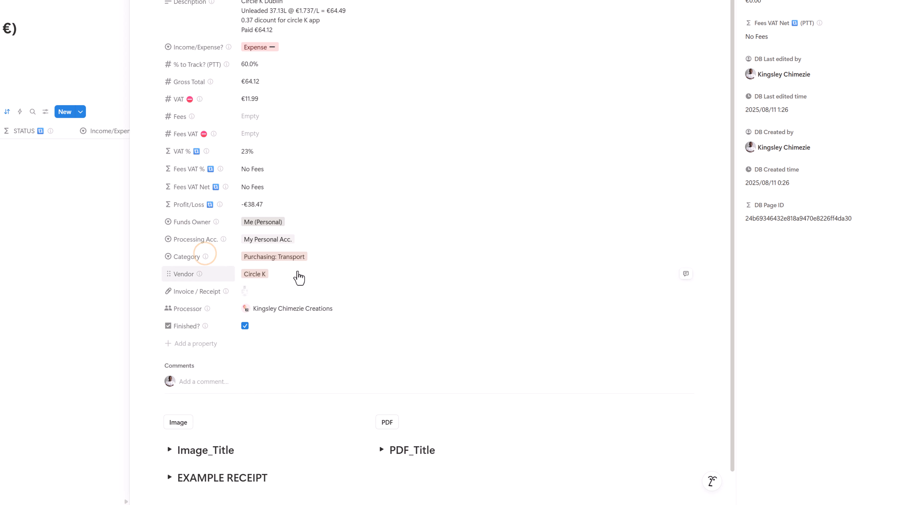
click(298, 272)
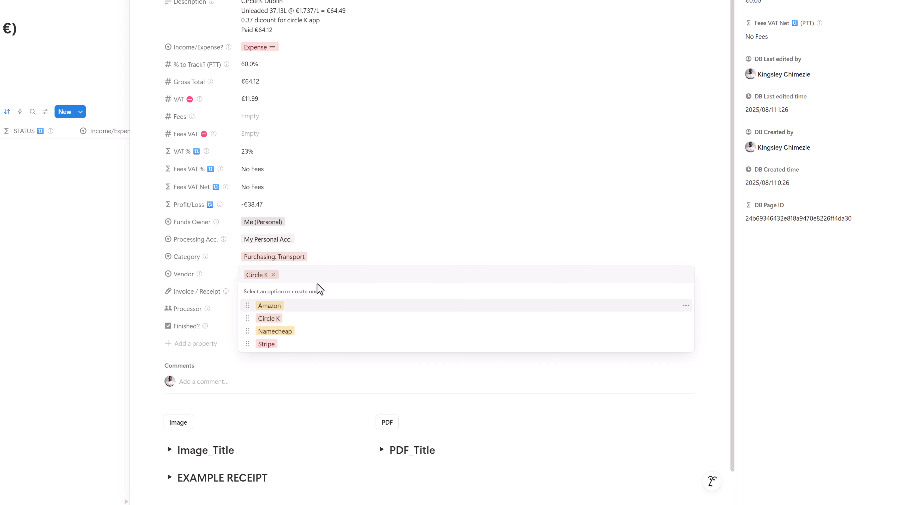
key(Escape)
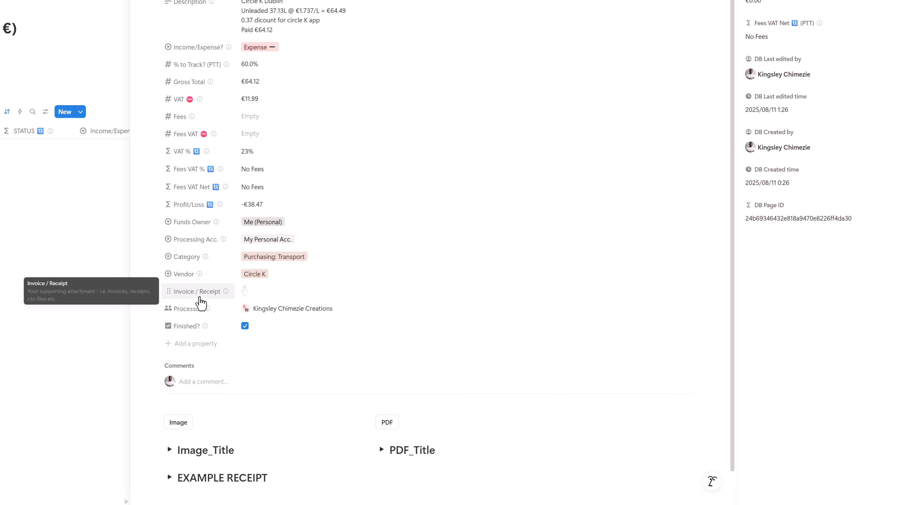
- View the receipt image attached to the Invoice / Receipt property and close it
click(250, 299)
click(230, 292)
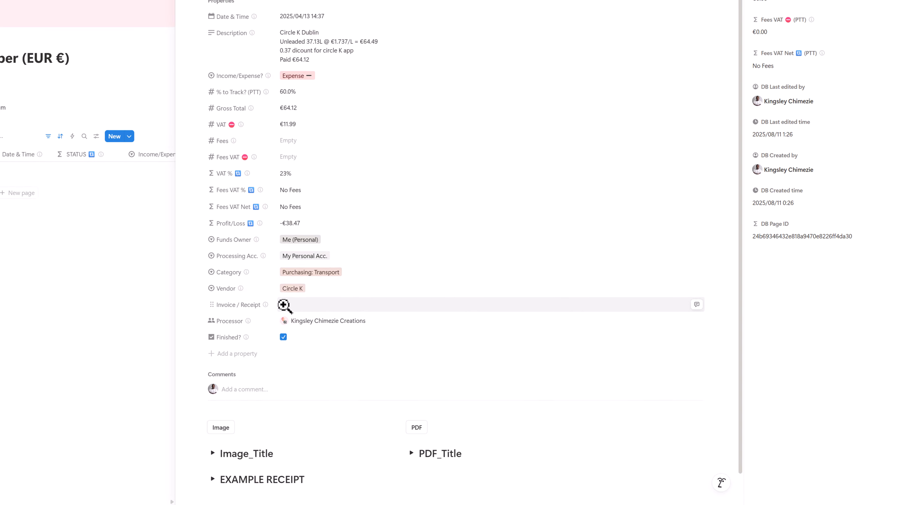
click(245, 292)
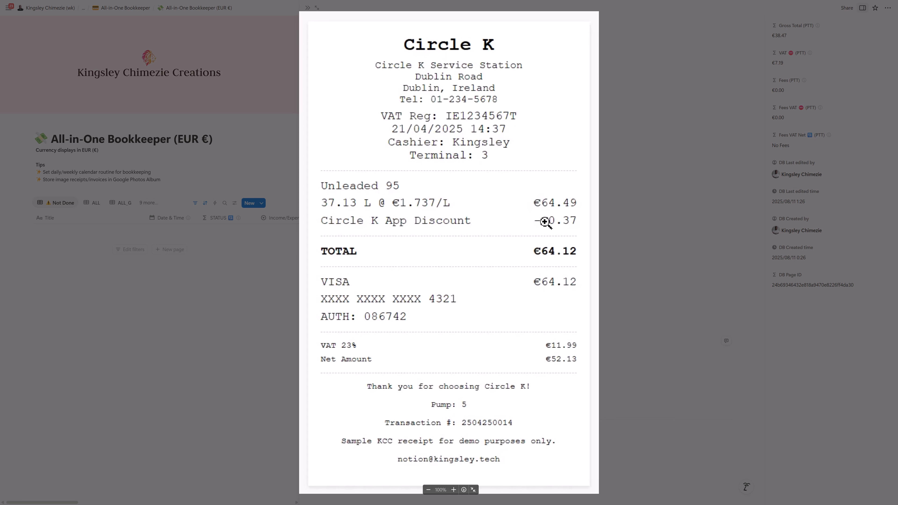
click(588, 256)
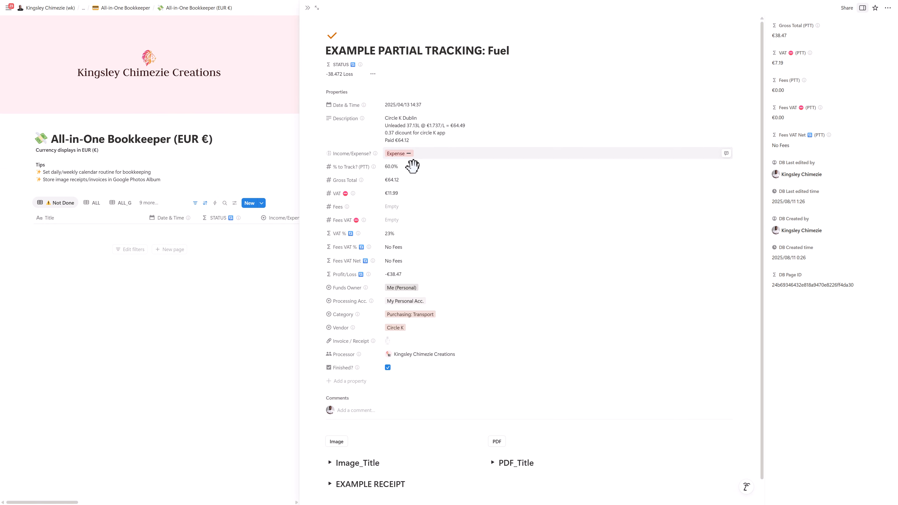
- Toggle the record's Finished? checkbox off and on twice, leaving it checked
click(387, 368)
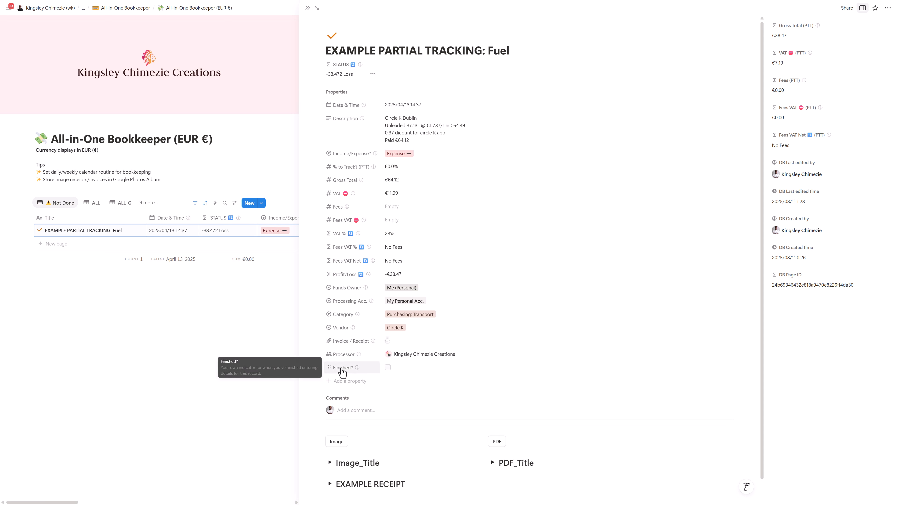
click(388, 367)
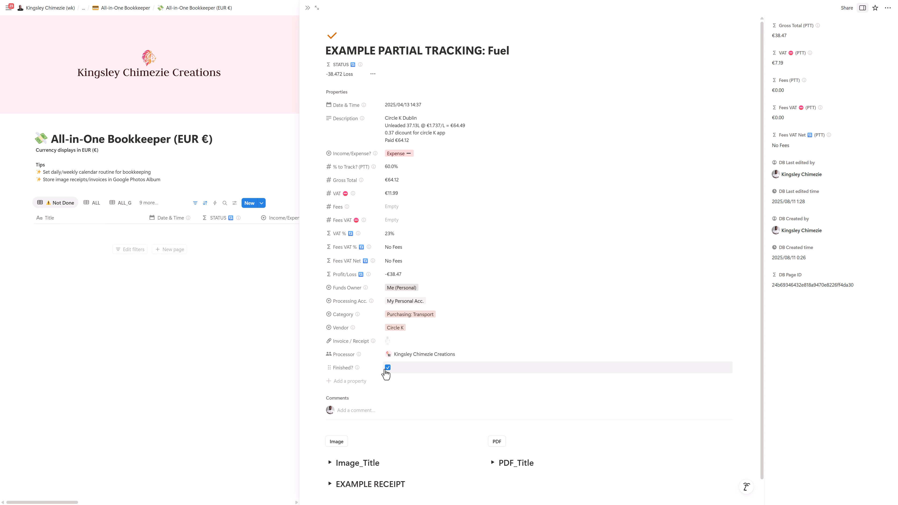
click(387, 367)
click(388, 368)
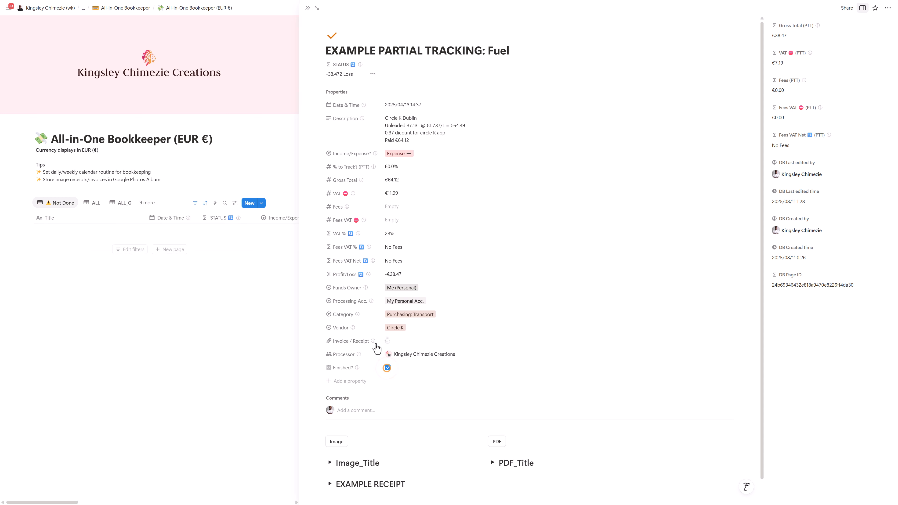
- Close the fuel record, show the ALL table view, and open the EXAMPLE: Business 1 | Stripe Payout record
click(307, 9)
click(94, 202)
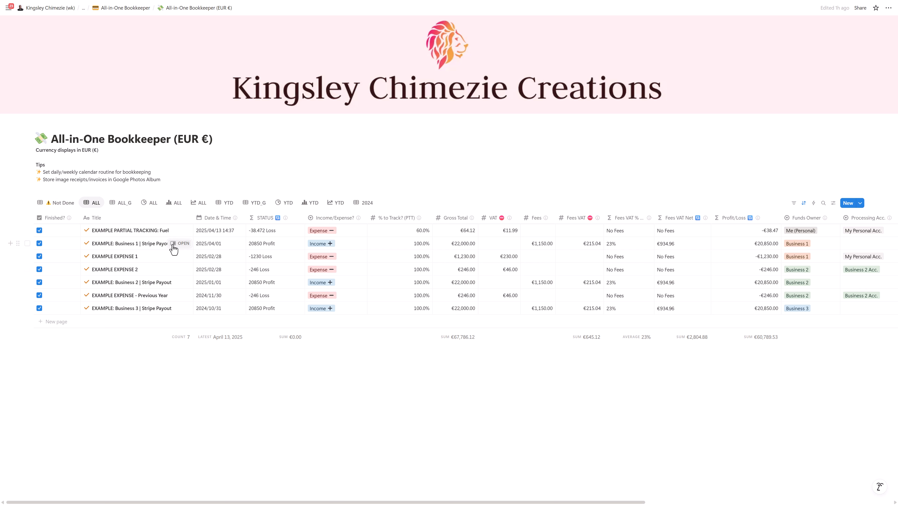
click(182, 244)
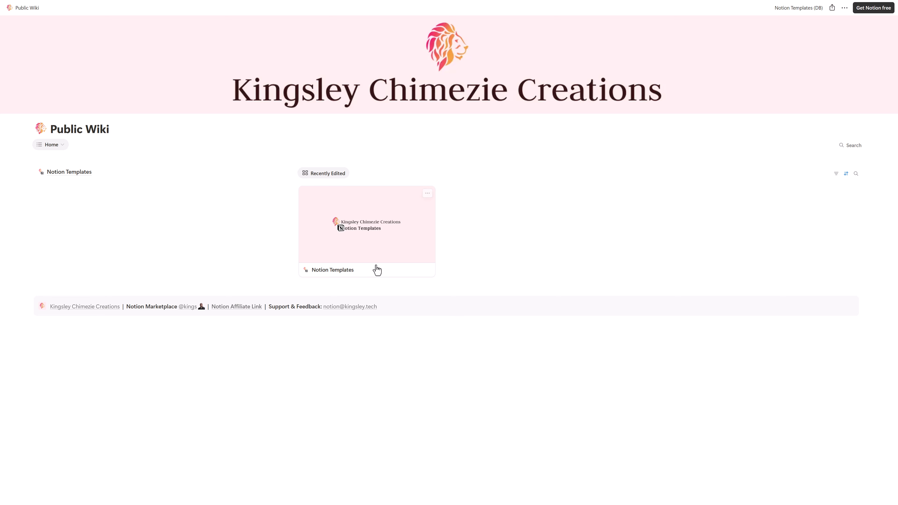
- Open the Notion Templates page from the Public Wiki
click(370, 224)
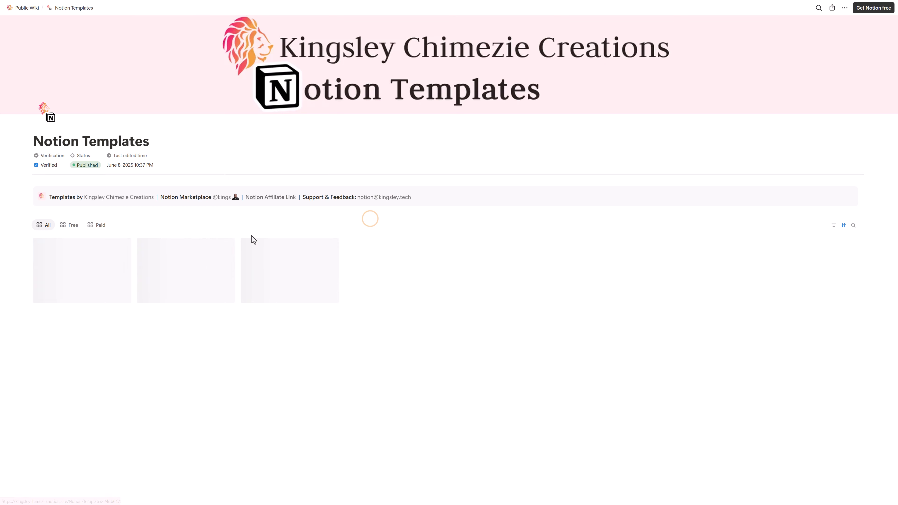